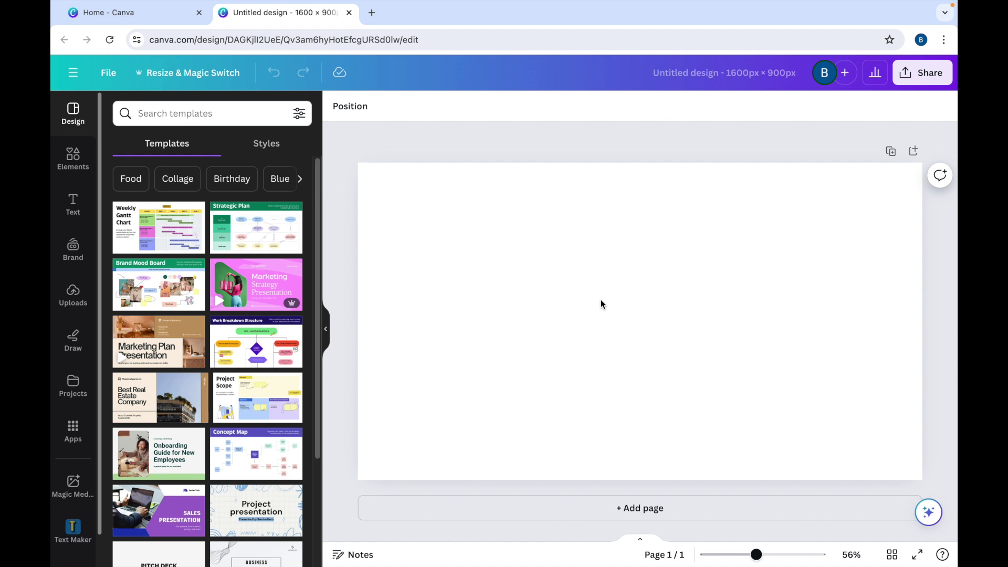
Add a bold heading 'Text One' and retype its copies as Text Two through Text Five.
left_click(73, 205)
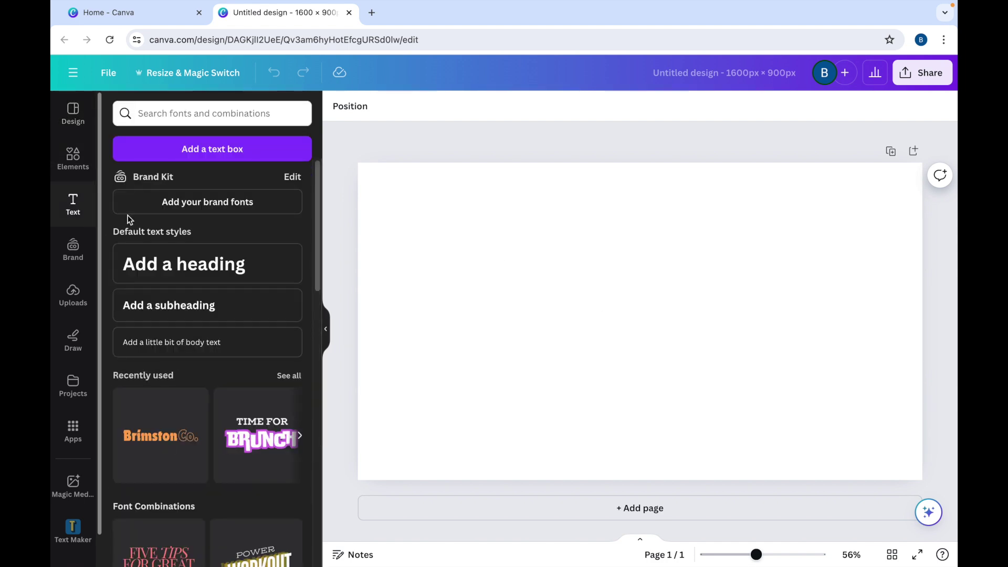
left_click(202, 265)
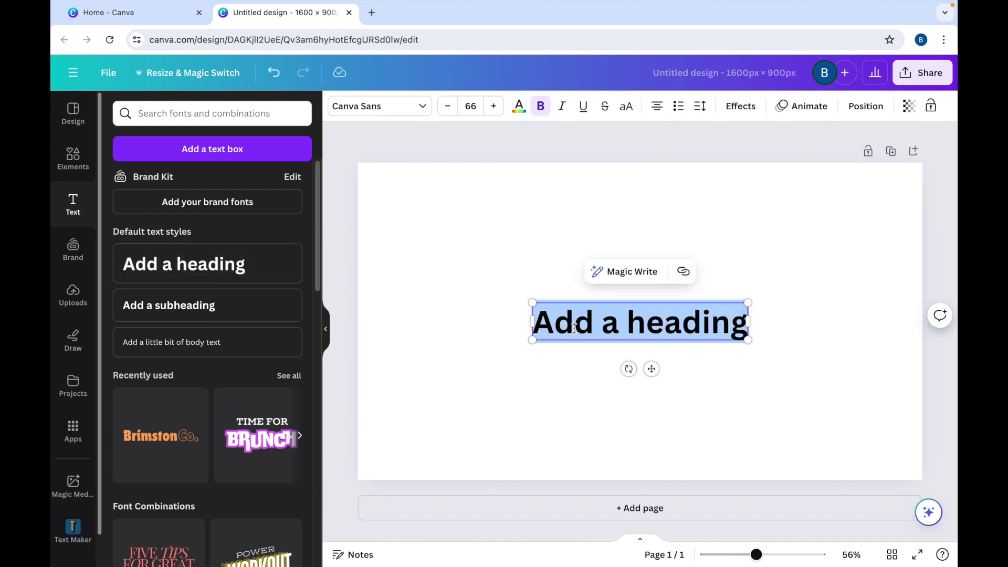
type("Te")
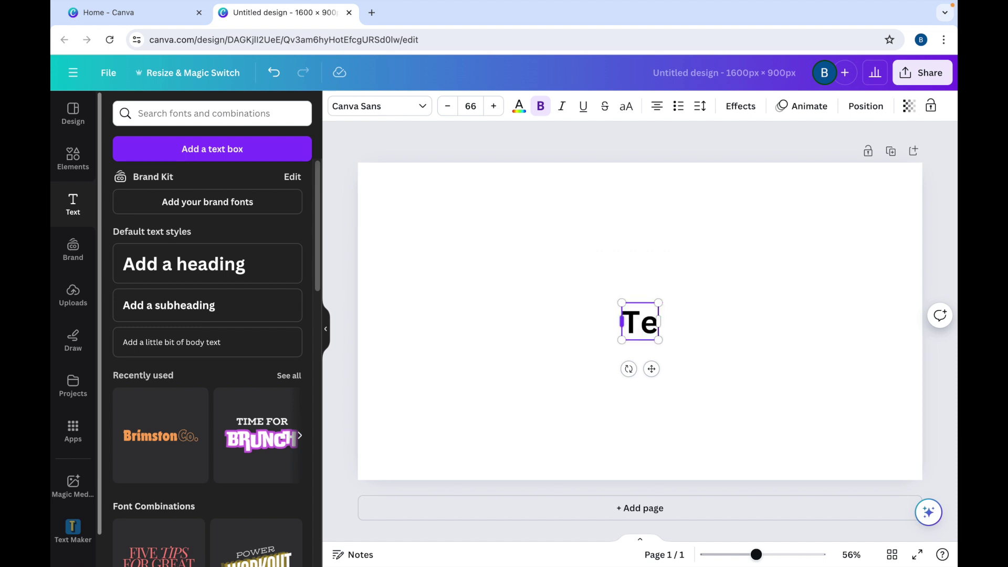
type("xt OneText Three")
double_click(786, 361)
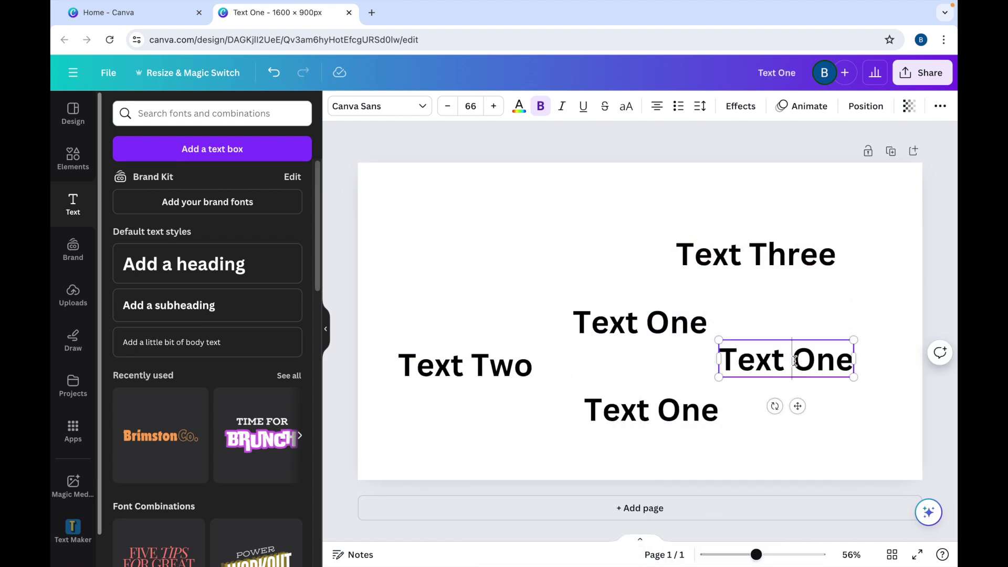
type("Text Four")
double_click(651, 410)
type("Text Five")
left_click(798, 427)
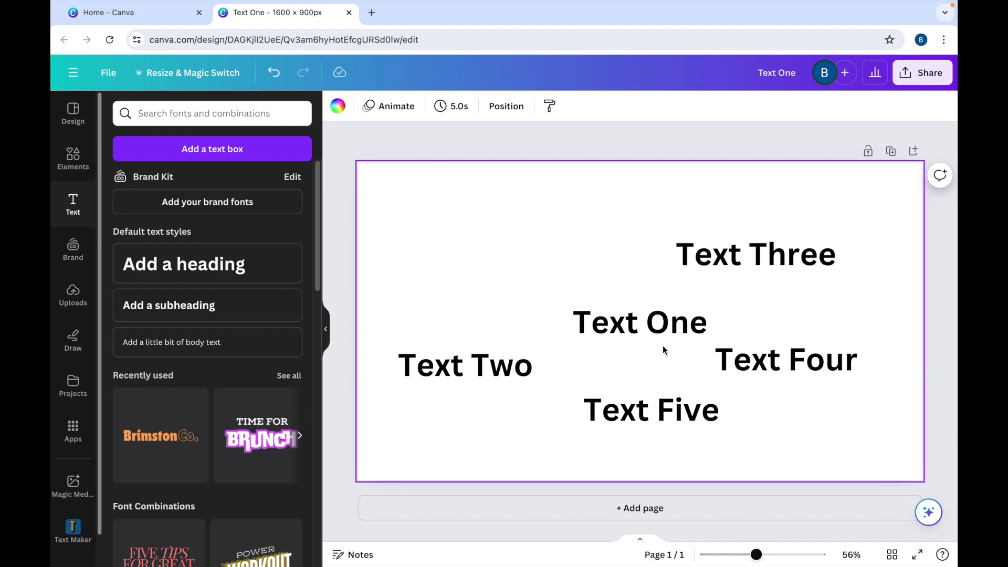
Move Text Two and Text Three up beneath Text One, snapping their left edges into a column.
left_click_drag(653, 330, 624, 236)
left_click_drag(710, 262, 752, 262)
left_click(446, 361)
left_click_drag(446, 360, 586, 283)
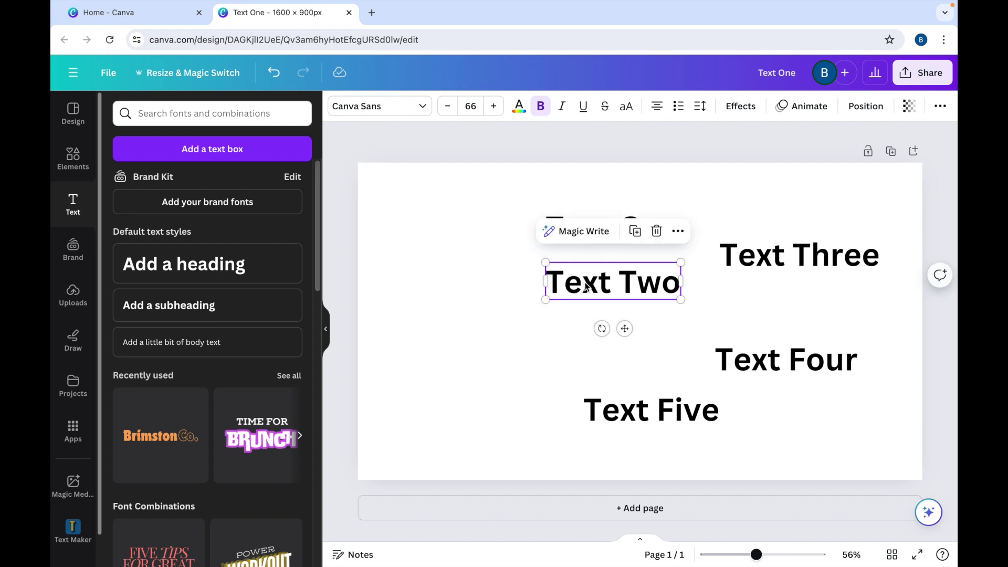
left_click(721, 268)
left_click_drag(720, 268, 567, 342)
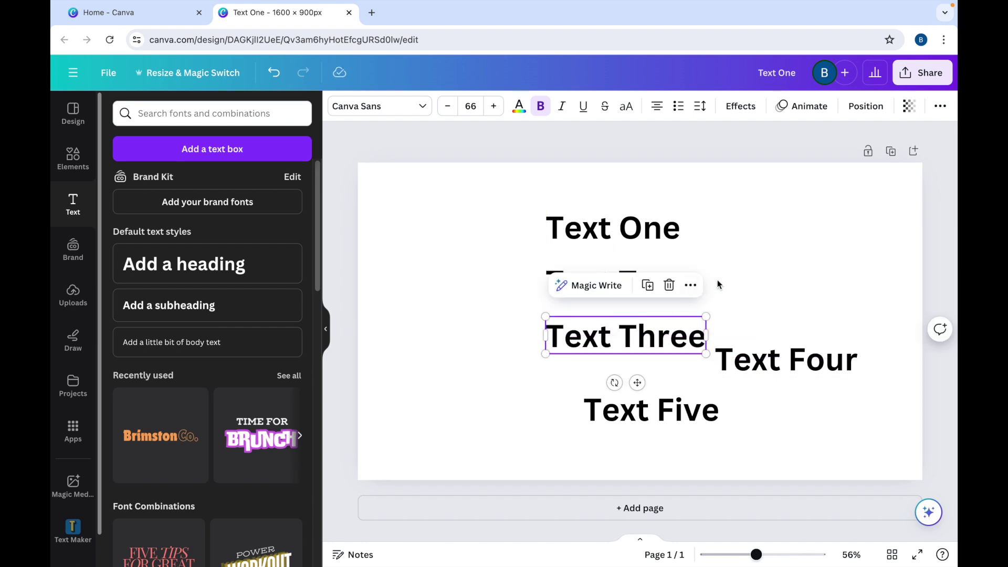
left_click(757, 270)
left_click(657, 231)
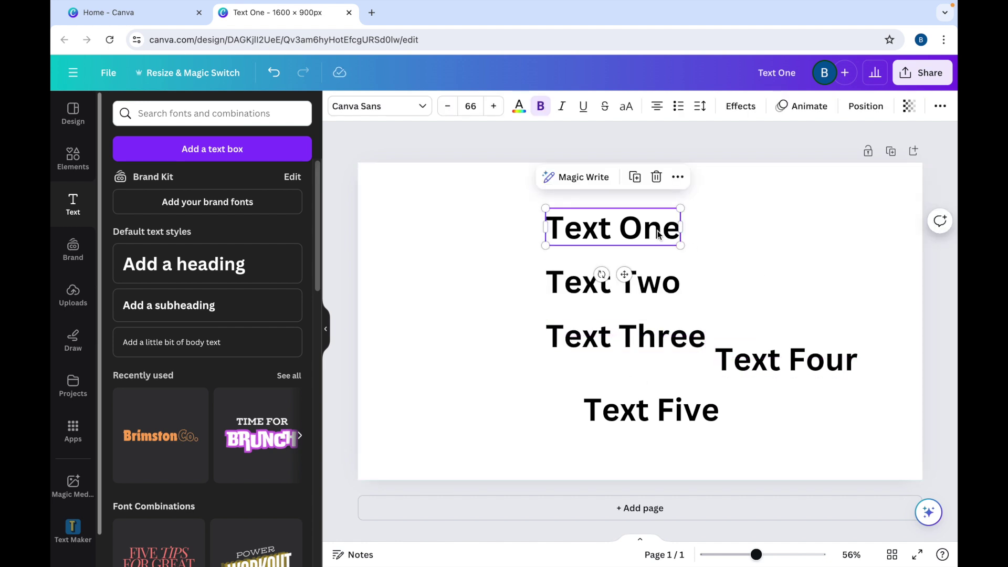
Widen Text One's box, cycle its alignment back to centre, then narrow the box again.
left_click_drag(680, 227, 829, 226)
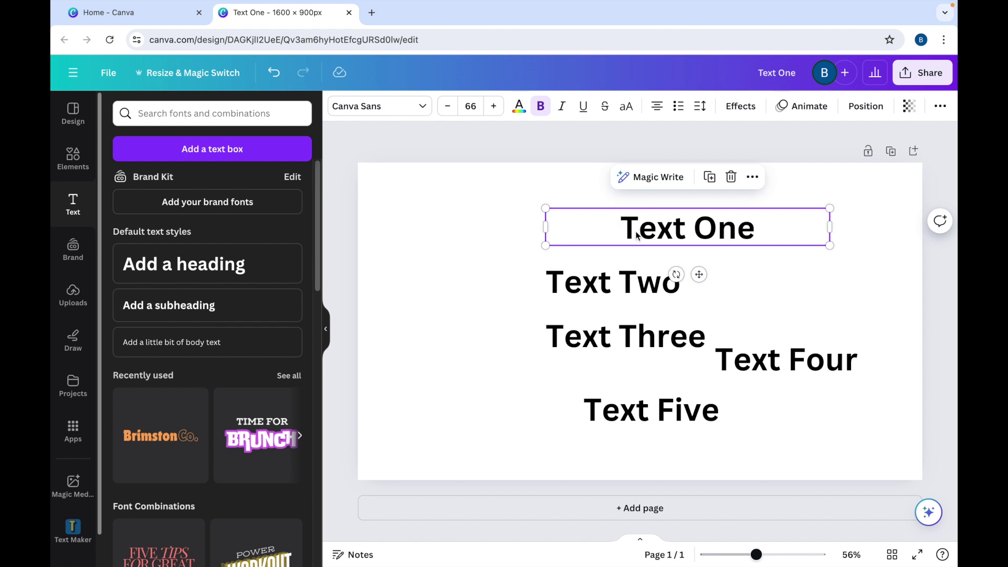
left_click(658, 112)
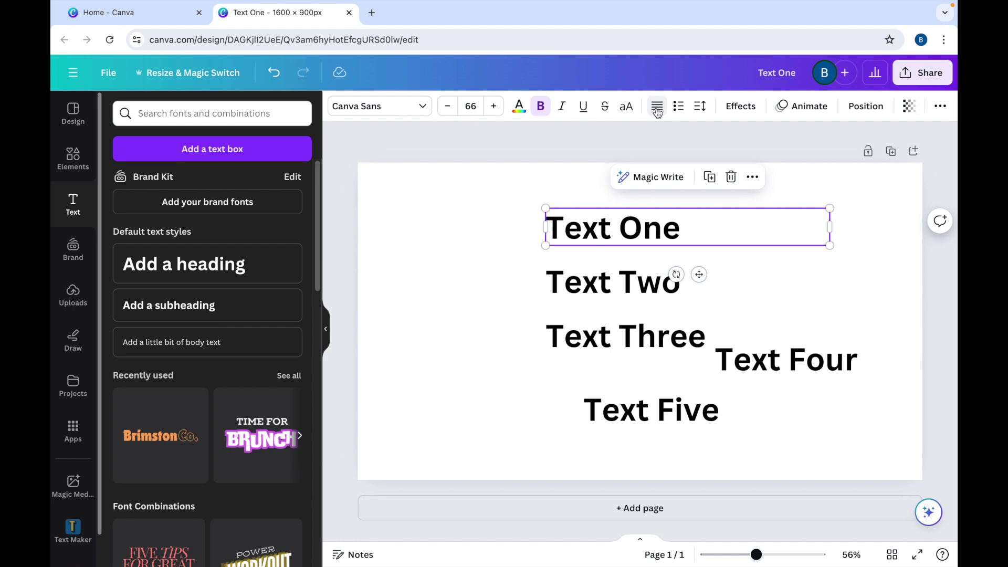
left_click(658, 112)
left_click(657, 112)
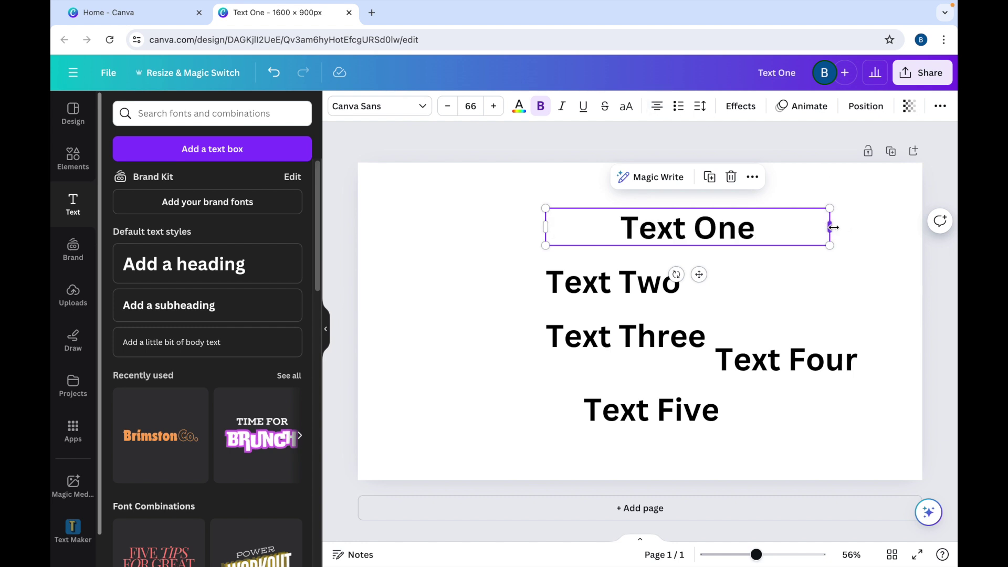
left_click_drag(831, 227, 689, 227)
left_click(817, 223)
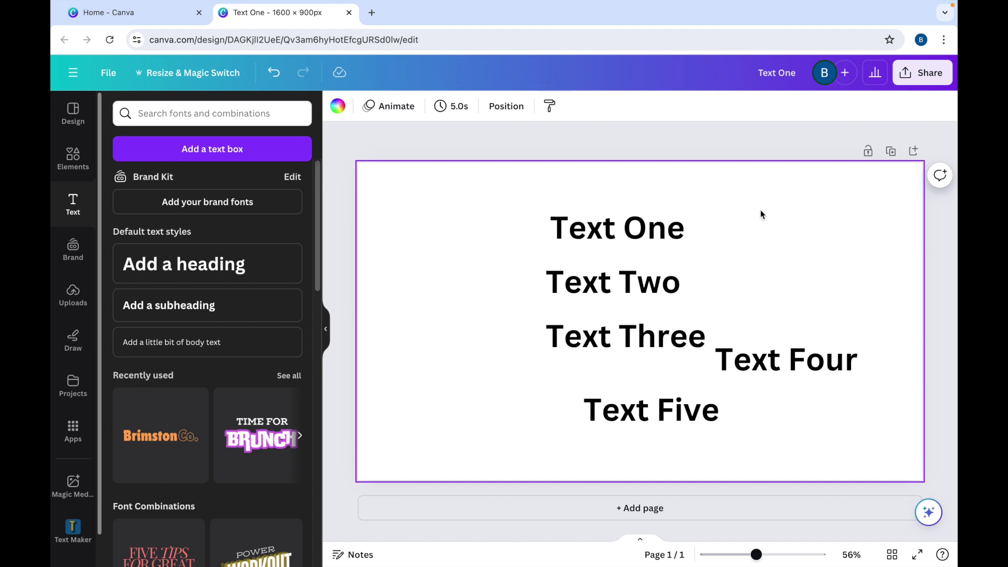
Turn on rulers and guides, adding a horizontal guide near the top and a vertical guide at 459.
left_click(109, 73)
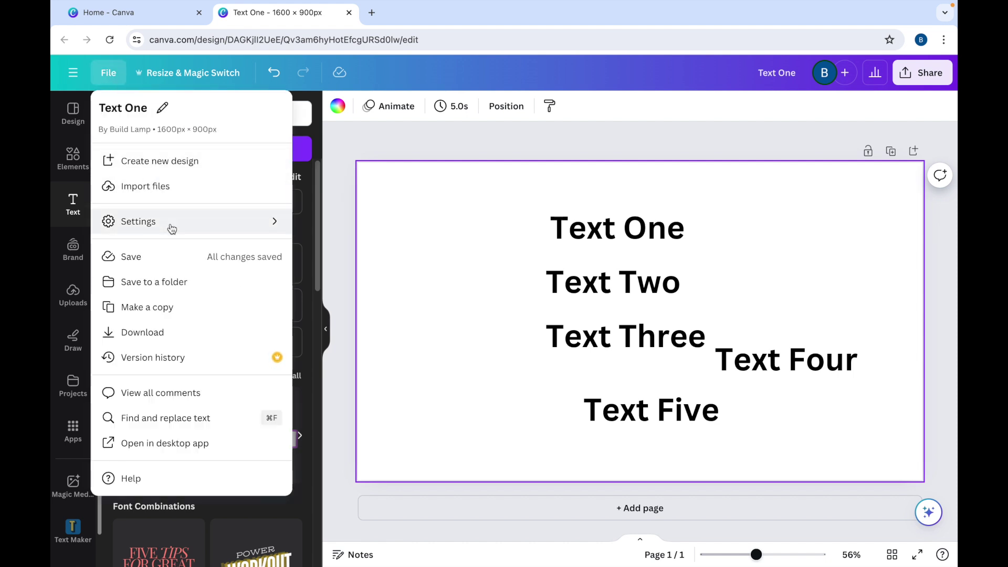
mouse_move(171, 229)
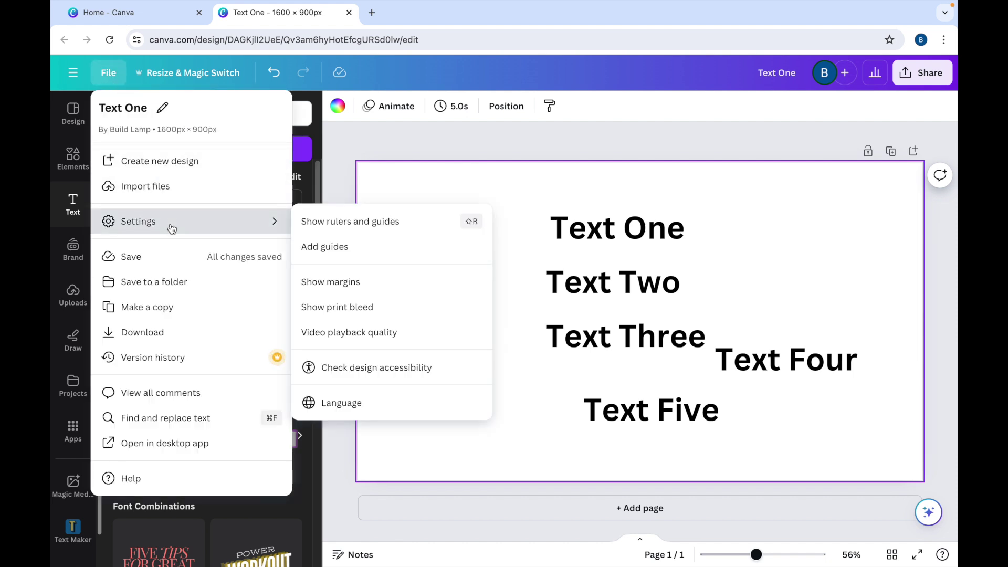
left_click(339, 222)
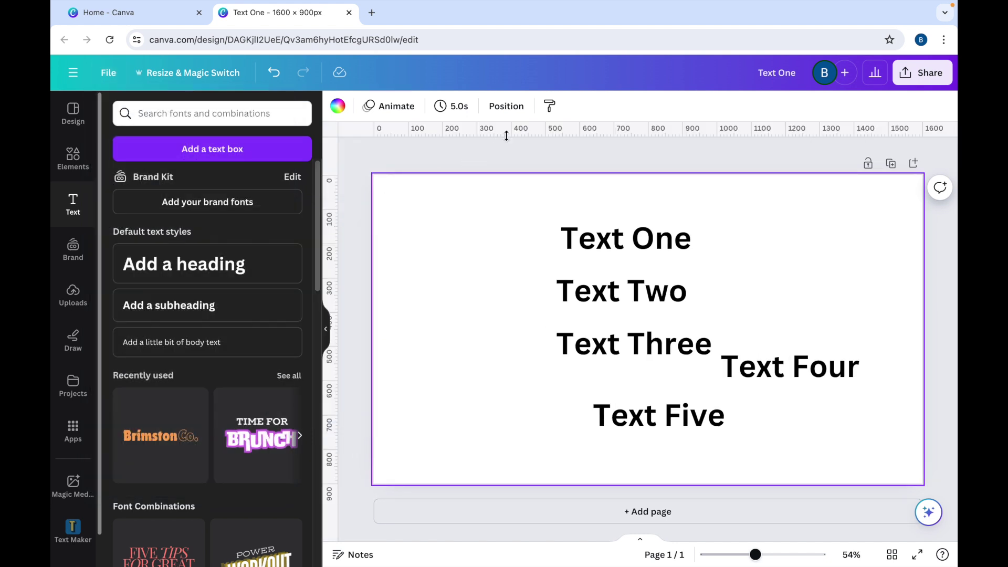
left_click_drag(507, 136, 508, 214)
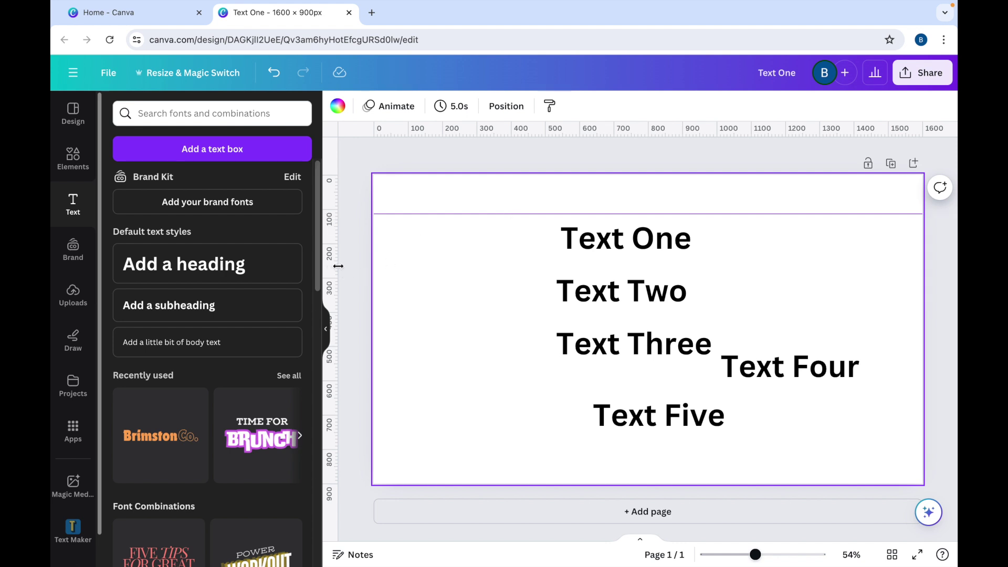
left_click_drag(337, 266, 532, 279)
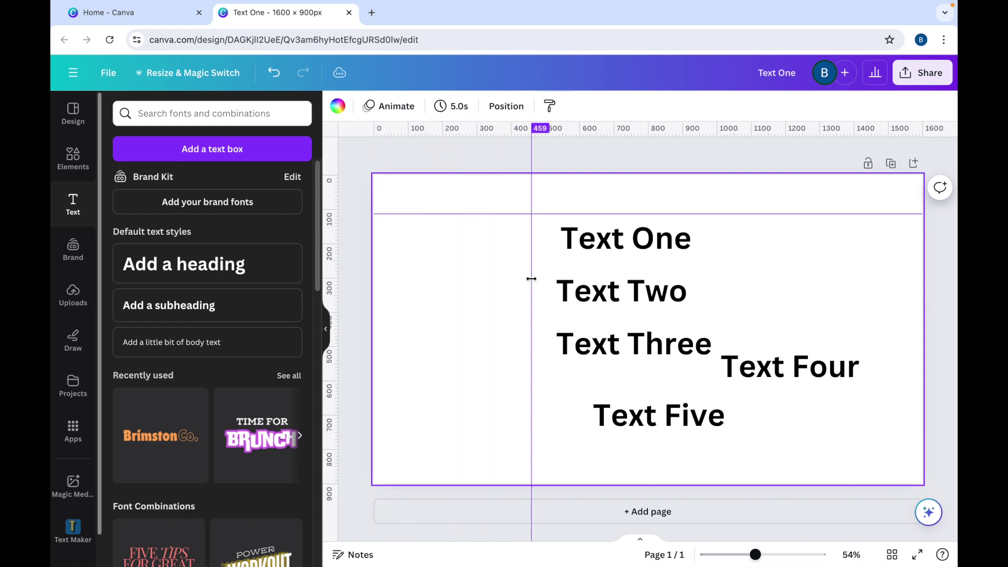
Snap all five headings into a left-aligned column against the vertical guide.
left_click_drag(598, 249, 574, 244)
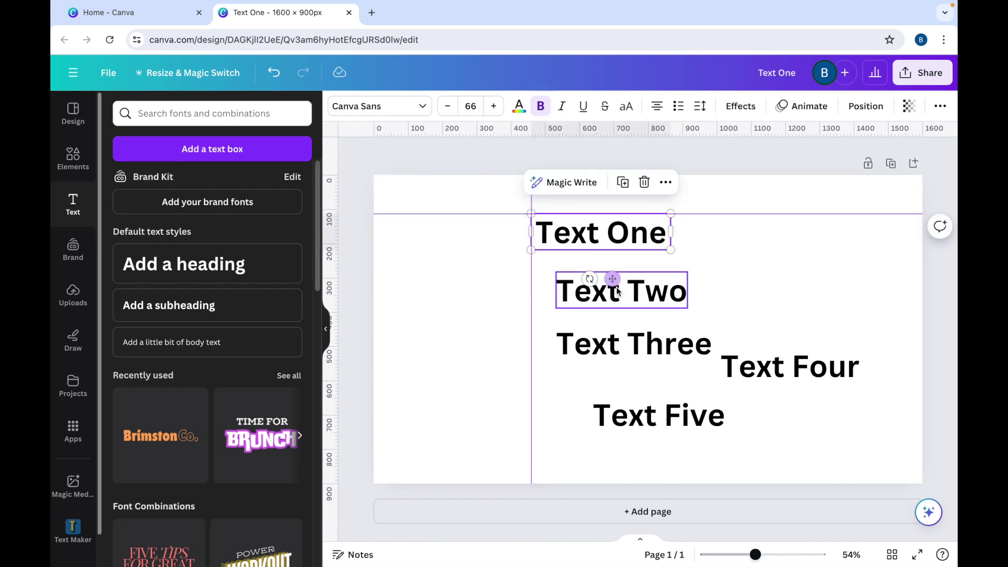
left_click_drag(615, 298, 589, 276)
left_click(596, 242)
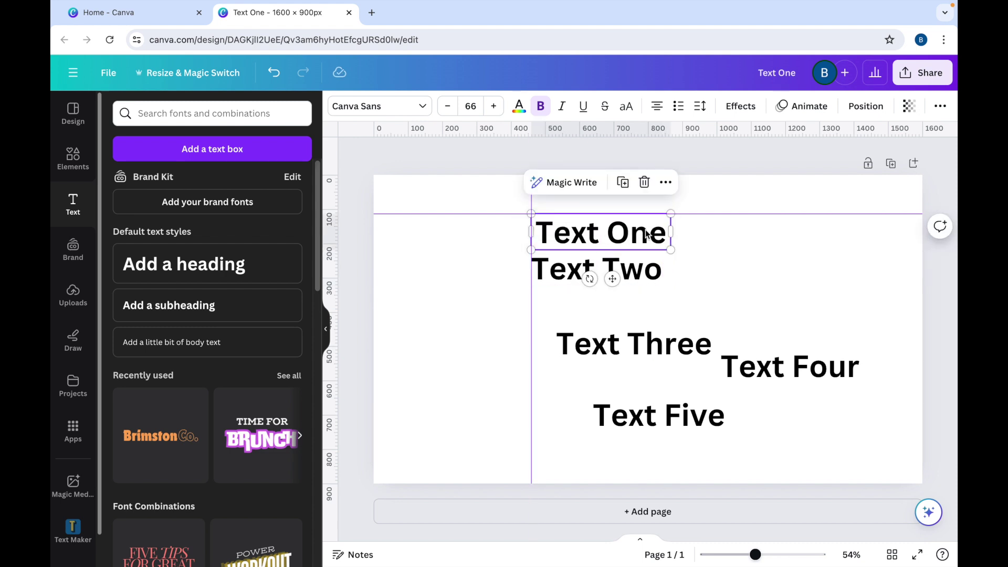
left_click_drag(672, 231, 665, 231)
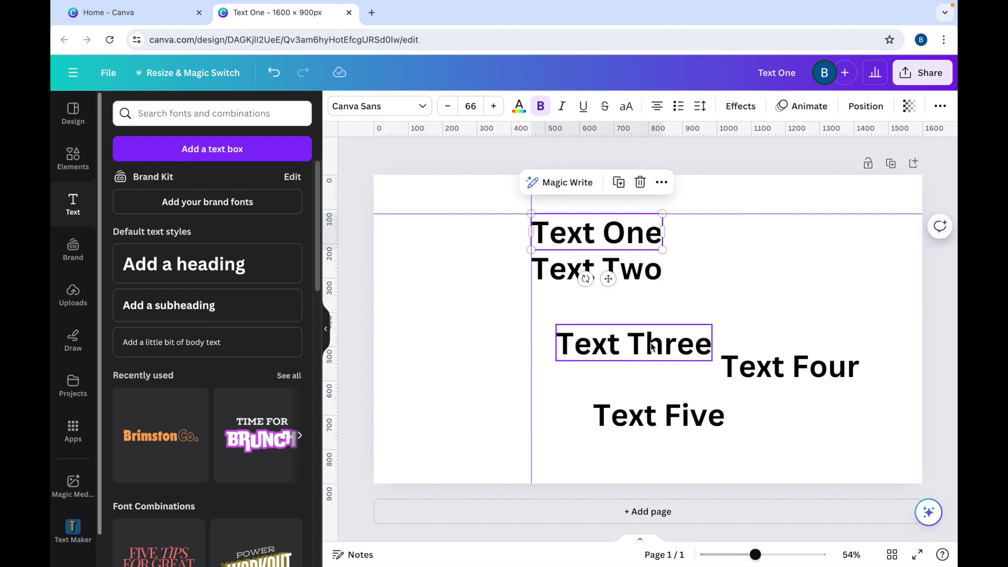
left_click_drag(654, 349, 628, 308)
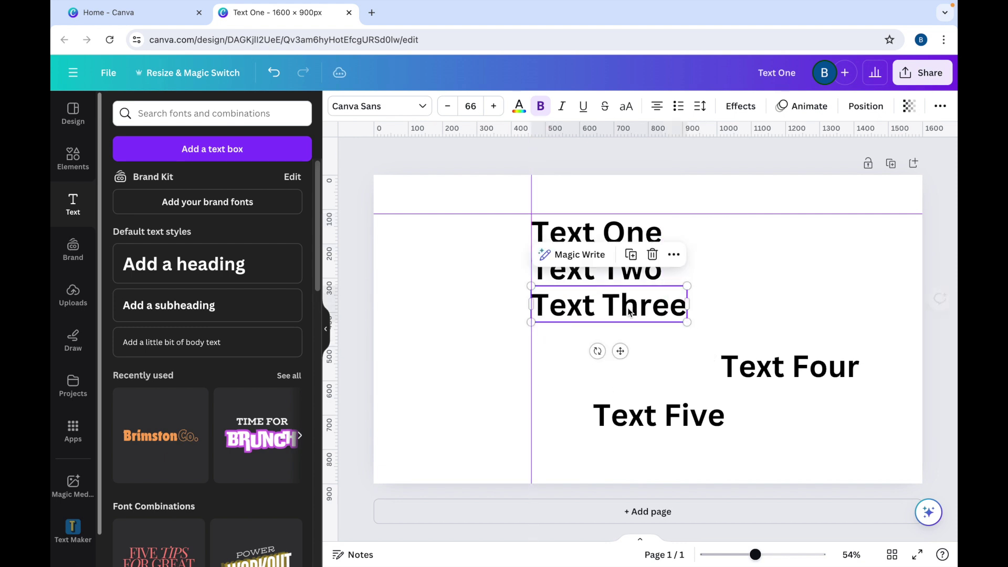
left_click_drag(738, 366, 548, 347)
left_click_drag(671, 417, 608, 394)
left_click(782, 342)
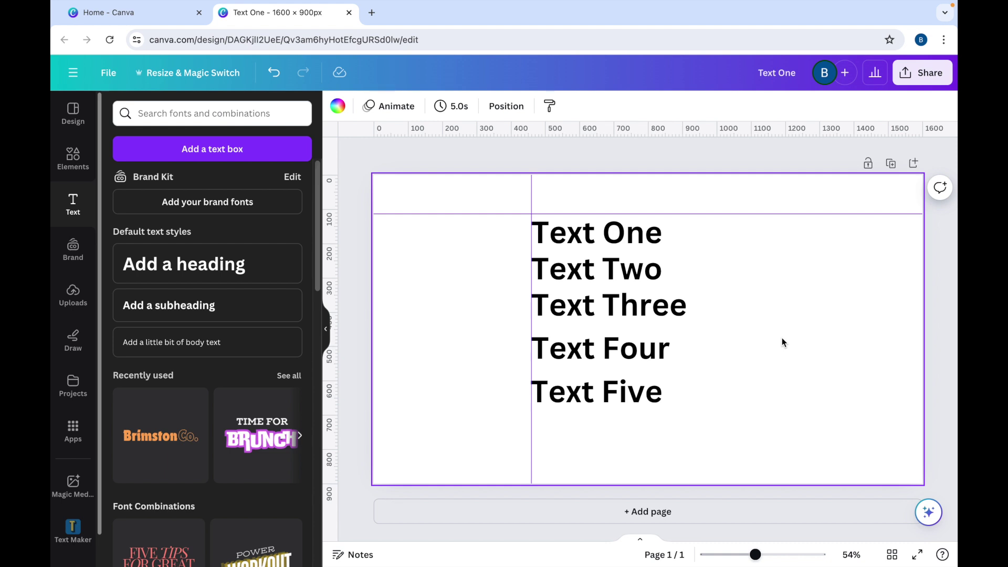
Hide rulers and guides and turn on Show margins in the design settings.
left_click(108, 73)
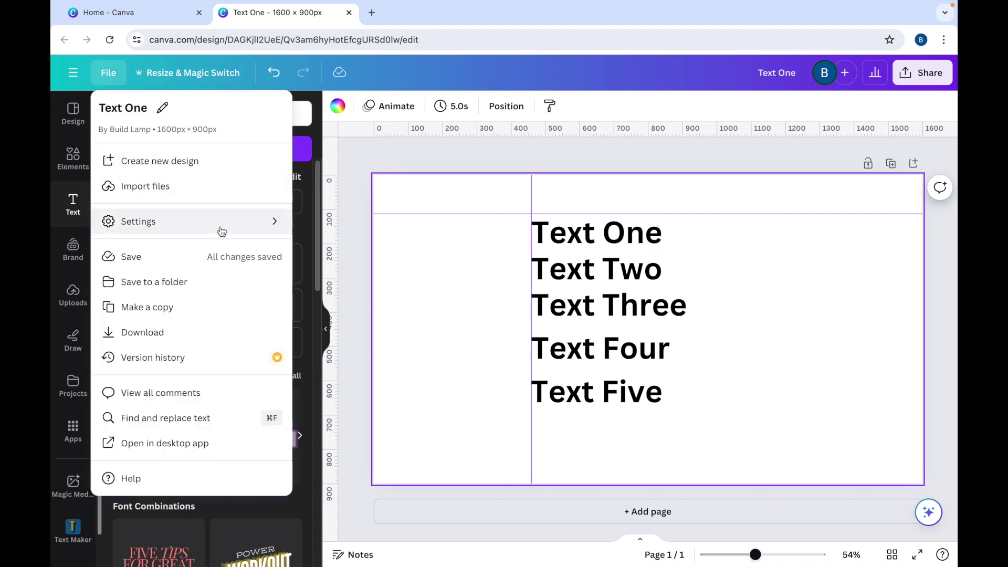
mouse_move(221, 229)
left_click(335, 230)
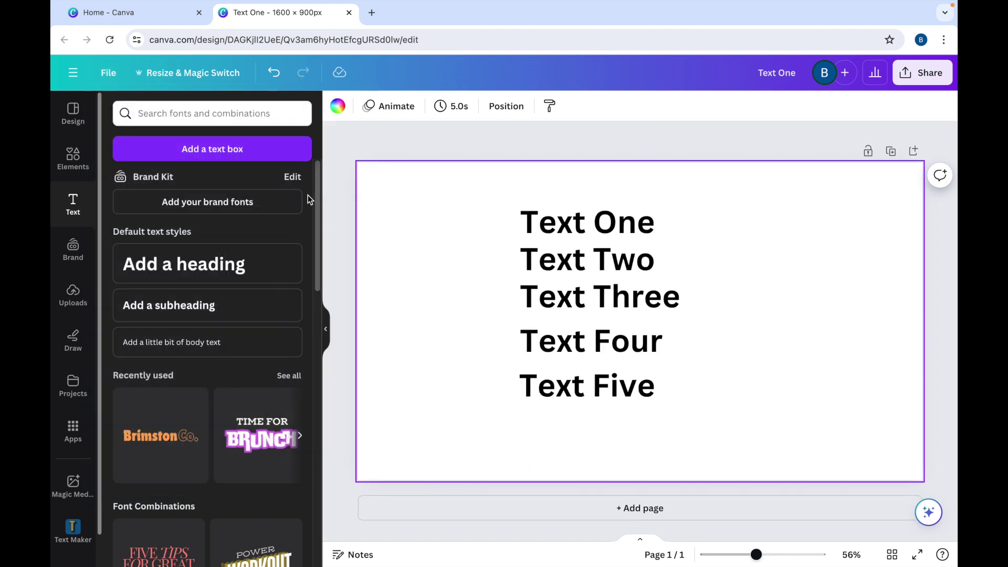
left_click(109, 73)
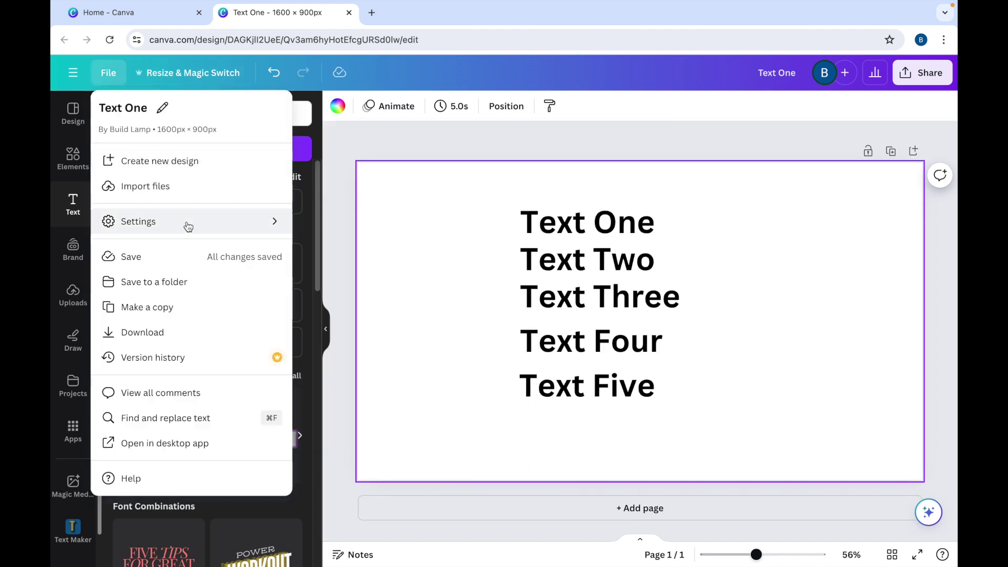
mouse_move(187, 223)
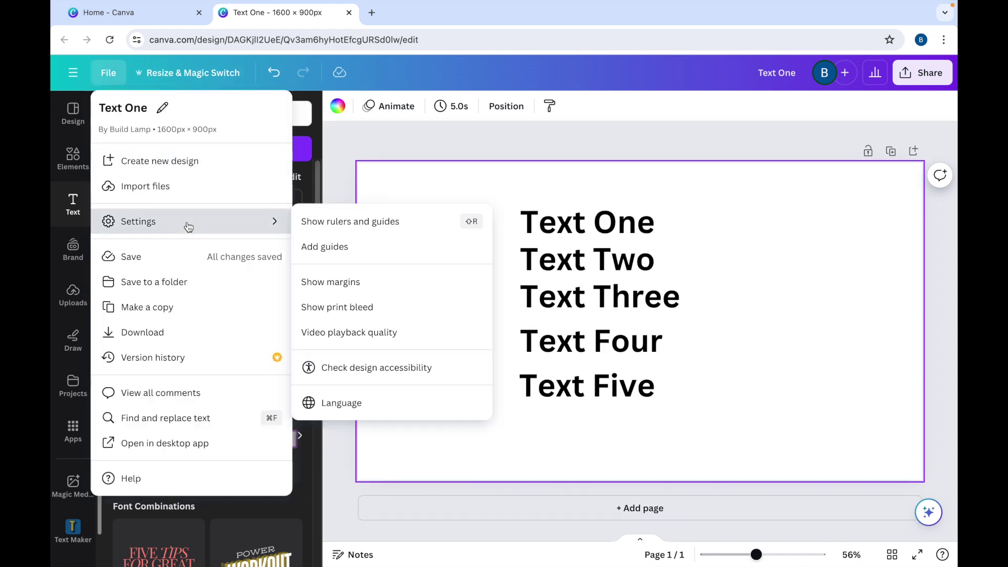
left_click(355, 292)
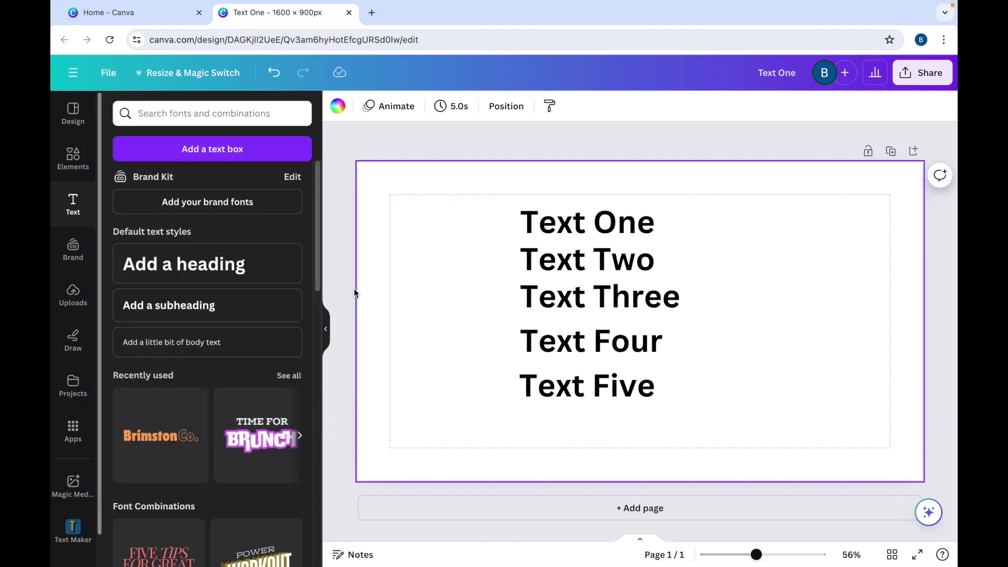
Place Text One at the top-left margin, Text Two beside it and Text Three below.
left_click_drag(560, 220, 431, 213)
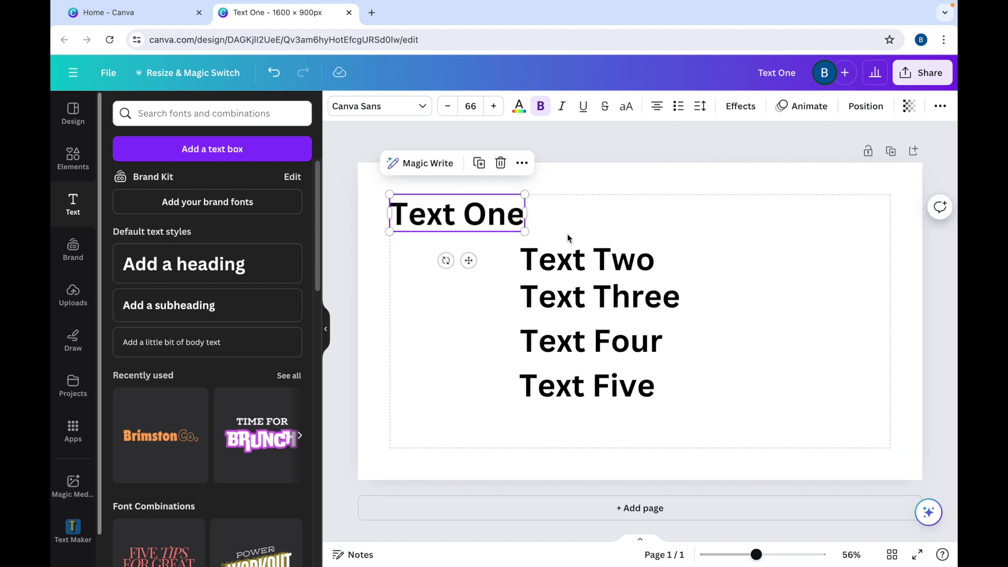
left_click_drag(578, 259, 615, 213)
left_click_drag(596, 300, 466, 281)
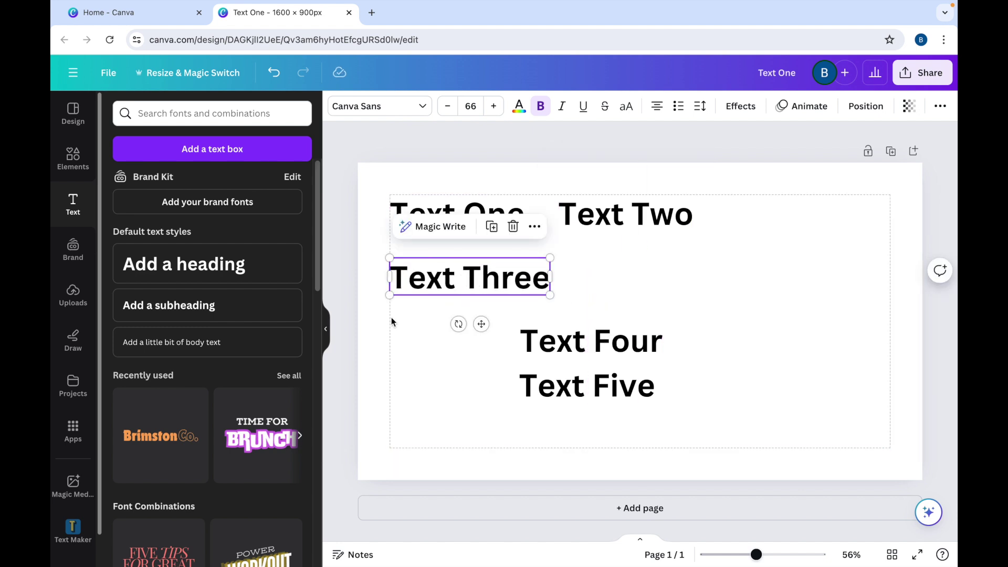
left_click(377, 322)
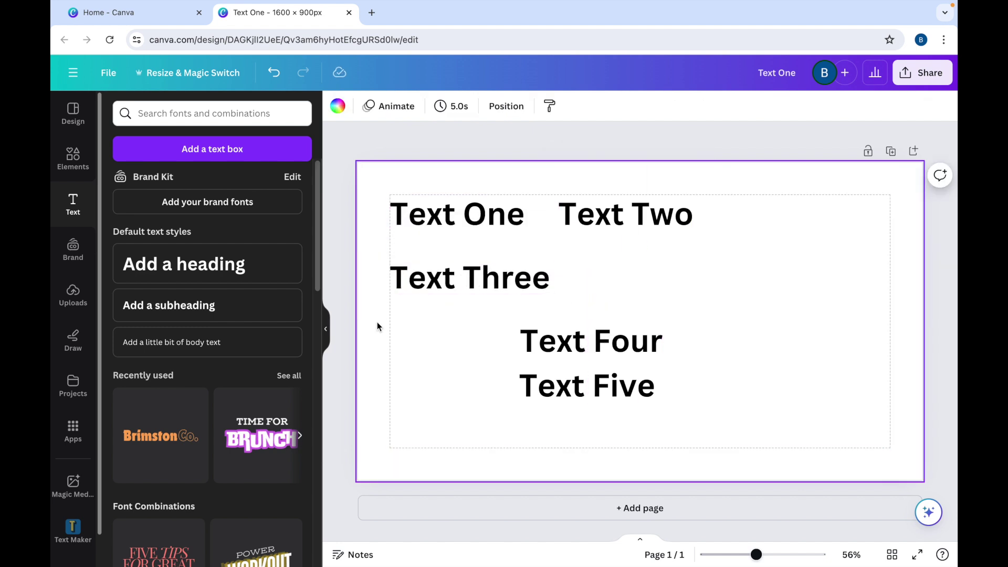
Open Add guides from the settings and choose the Custom layout.
left_click(110, 78)
mouse_move(206, 222)
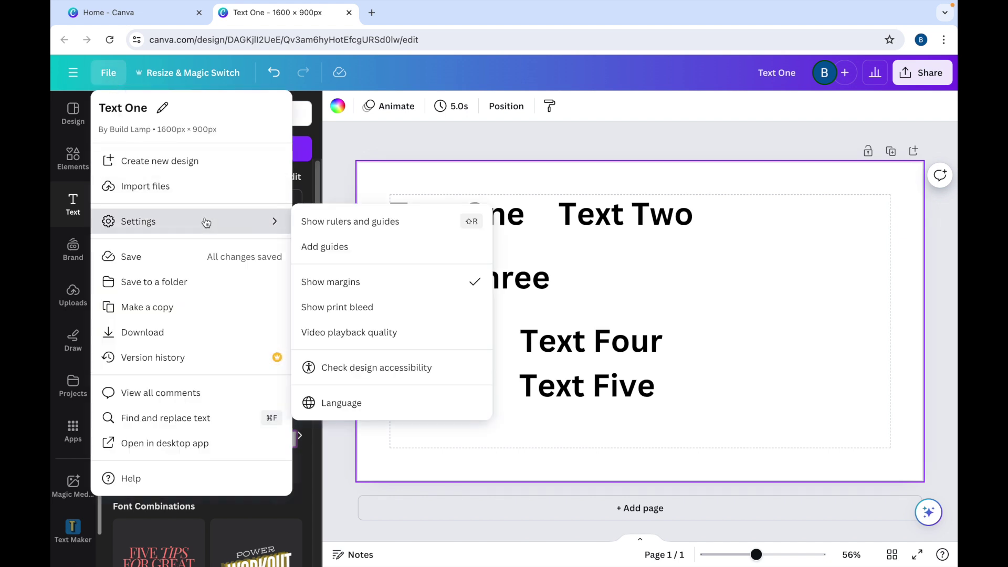
left_click(339, 253)
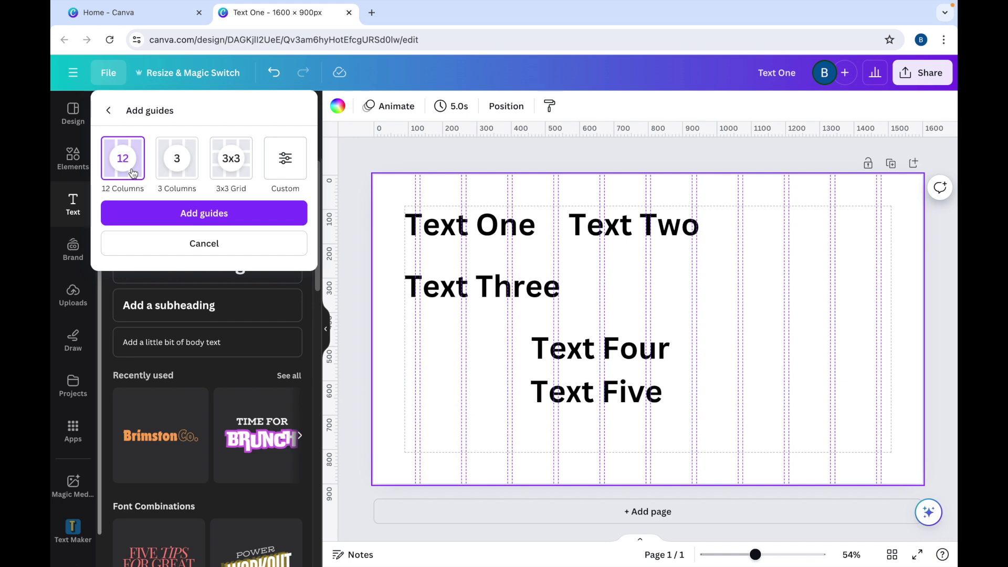
left_click(178, 166)
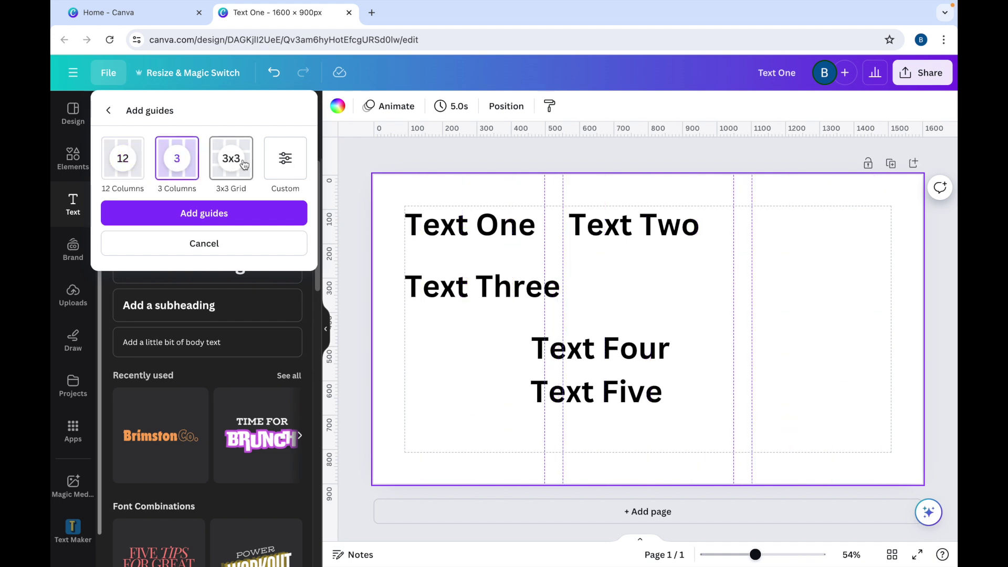
left_click(244, 164)
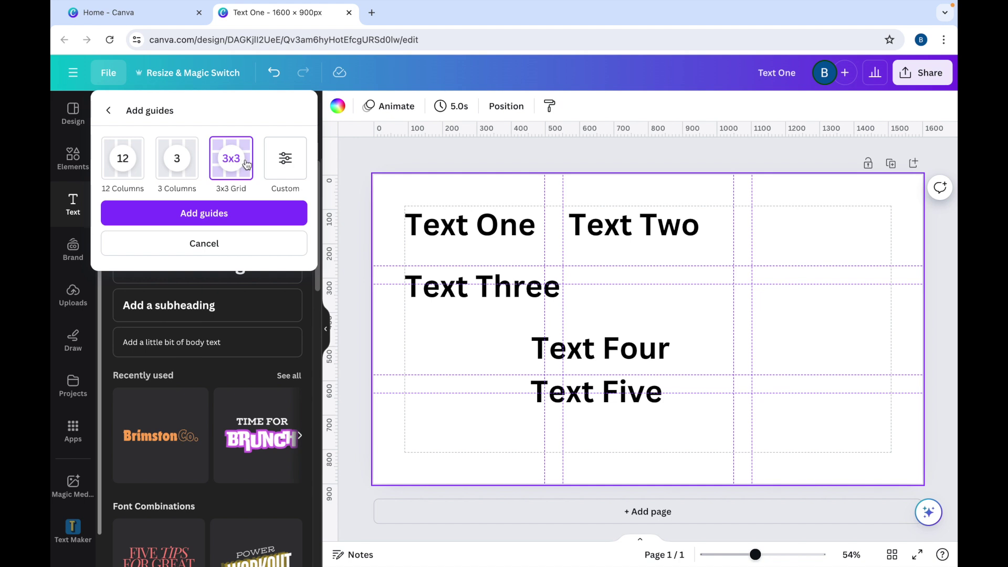
left_click(294, 165)
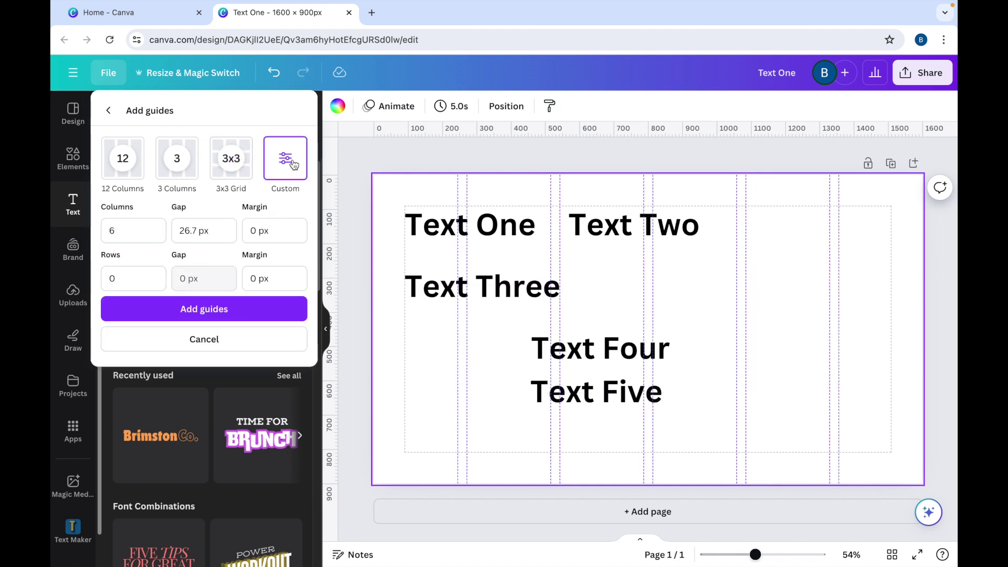
Set the custom guides to 2 columns with a 25 px gap and 20 px margin.
double_click(147, 227)
type("2")
double_click(153, 274)
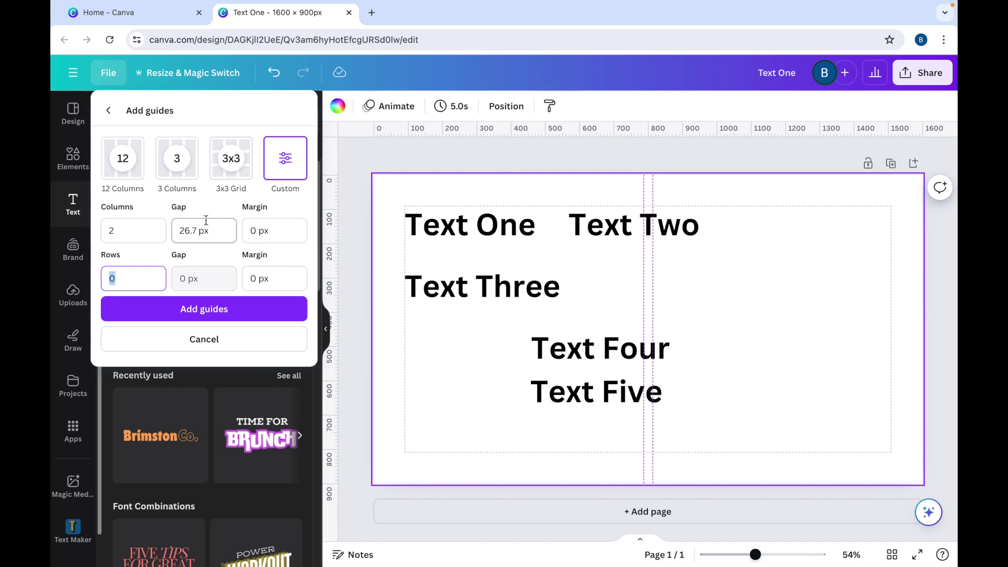
left_click(198, 234)
key("BackSpace")
key("BackSpace")
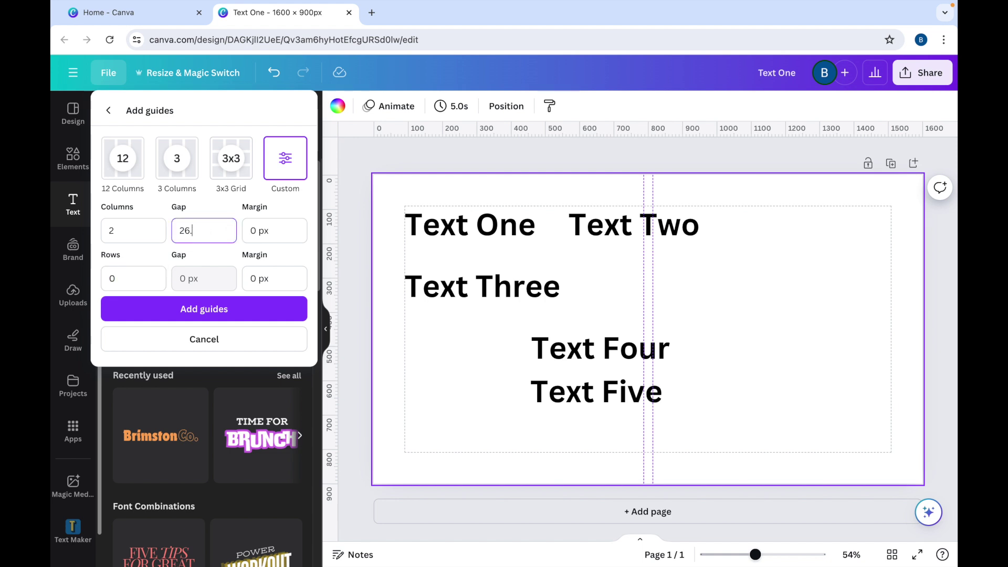
type("5")
double_click(147, 227)
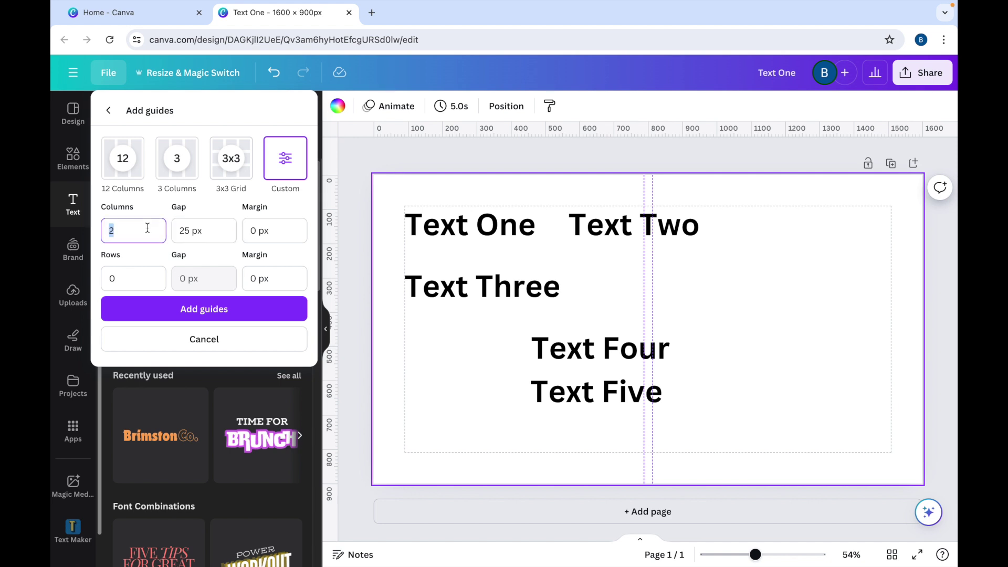
left_click(257, 232)
key("BackSpace")
type("20")
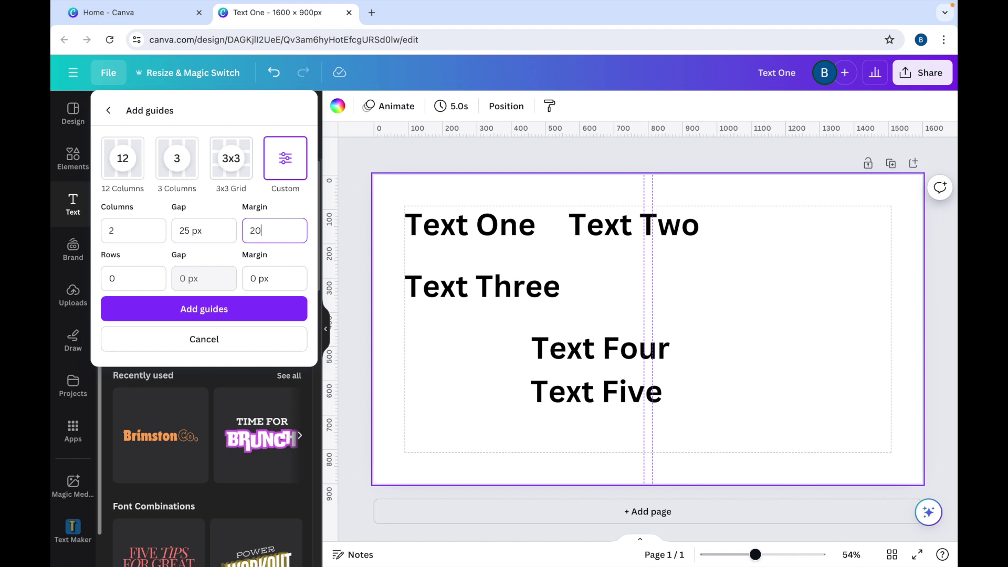
left_click(217, 234)
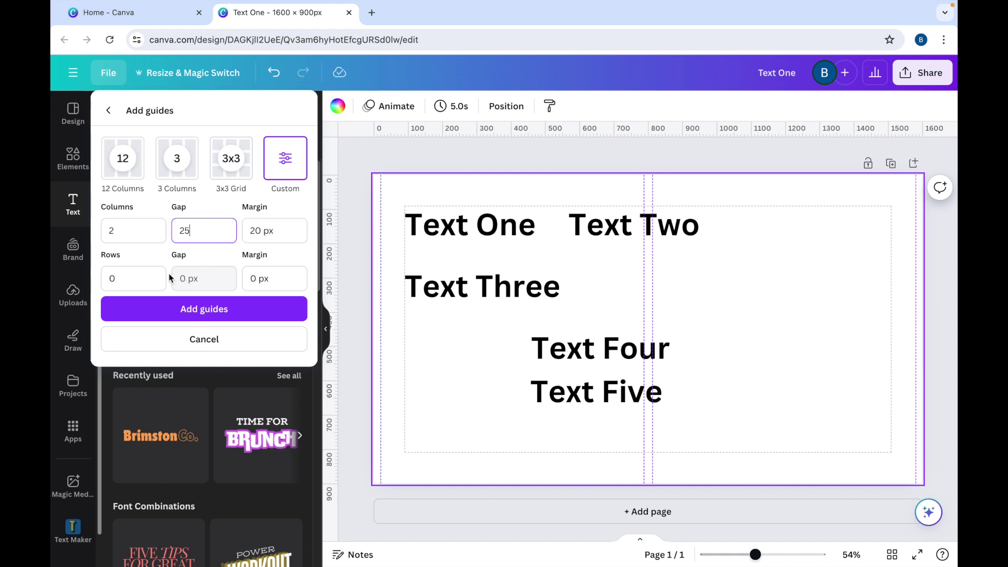
Set 2 rows with a 20 px margin and add the custom guides.
left_click(254, 278)
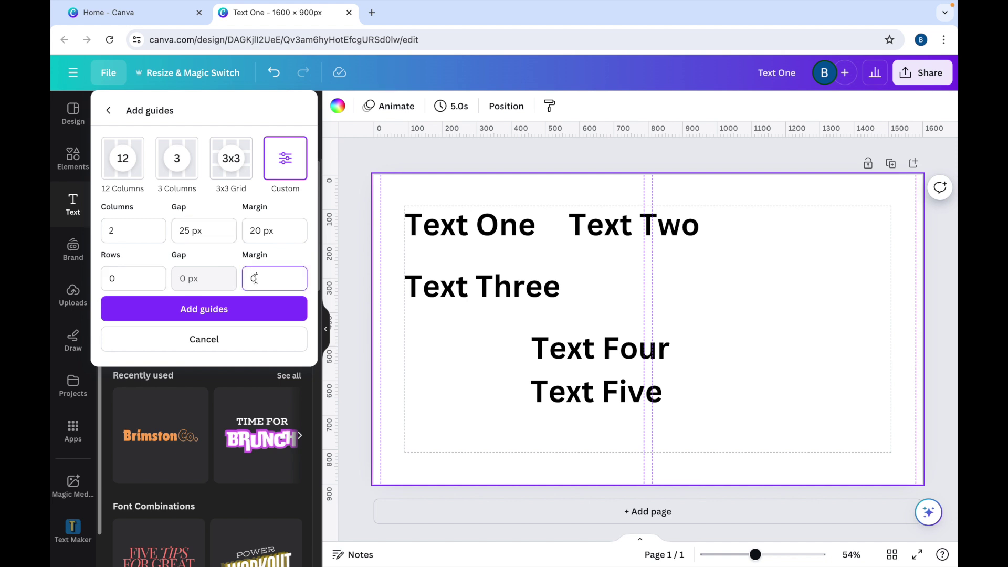
key("BackSpace")
type("20")
left_click(152, 280)
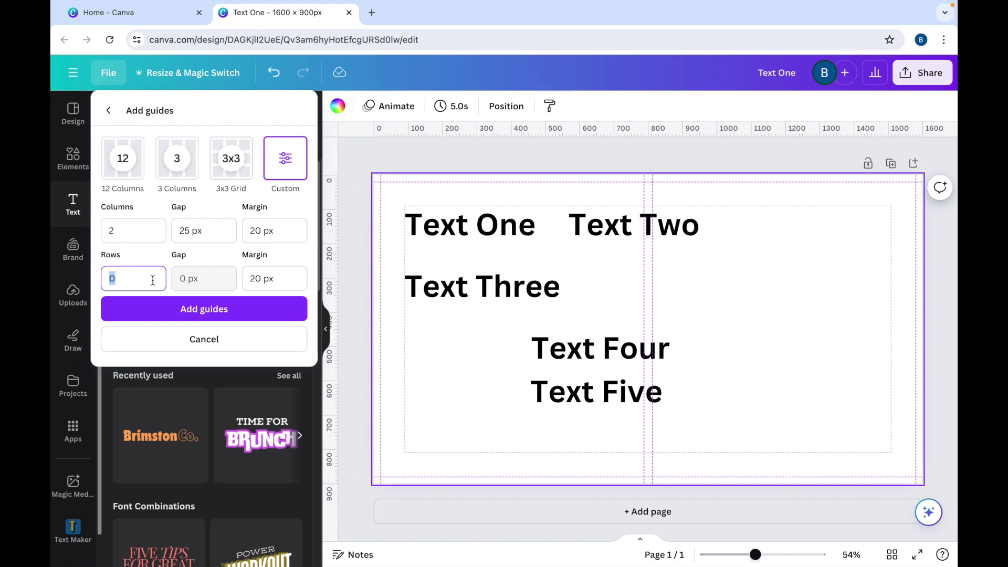
type("2")
left_click(138, 243)
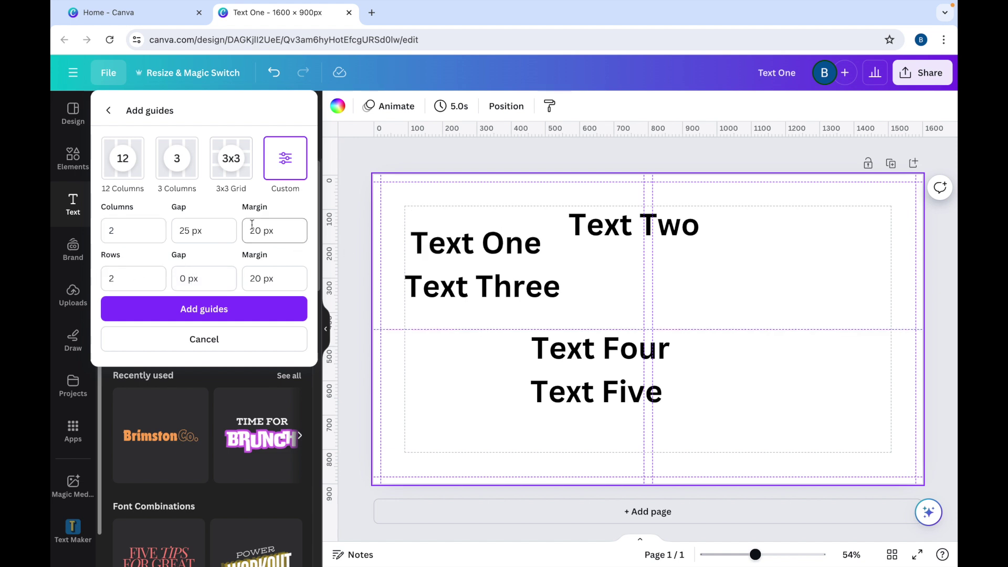
left_click(212, 311)
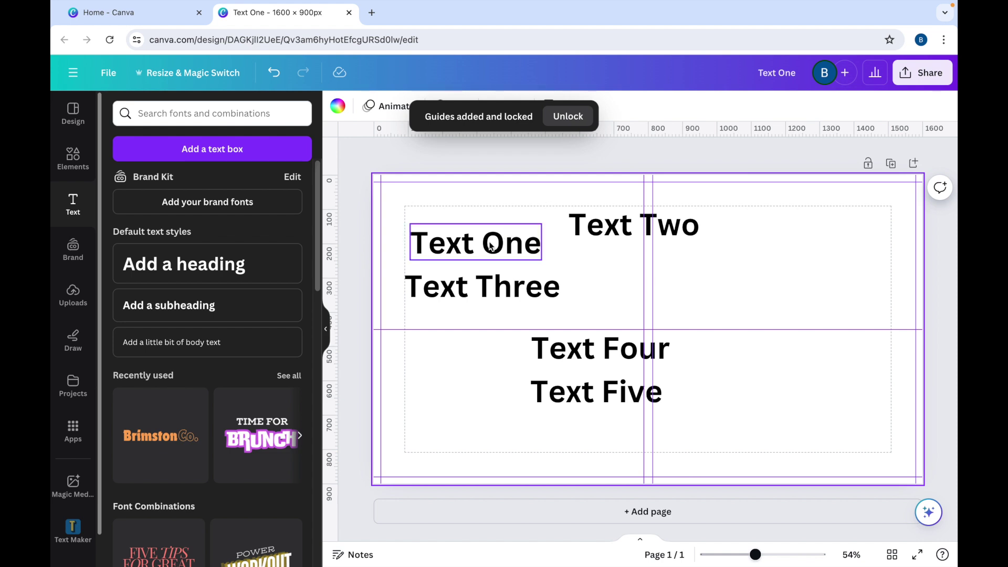
Drag Text One and Two into the top-left cell, Three lower-left, Four top-right, Five lower-right.
left_click_drag(490, 245, 466, 203)
left_click_drag(638, 227, 451, 250)
left_click(473, 289)
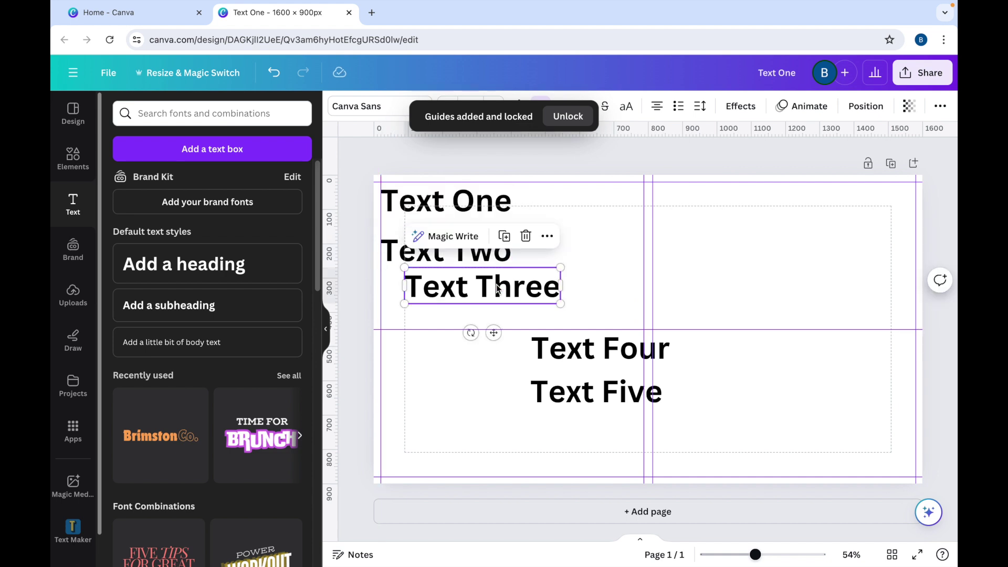
left_click_drag(488, 302, 474, 370)
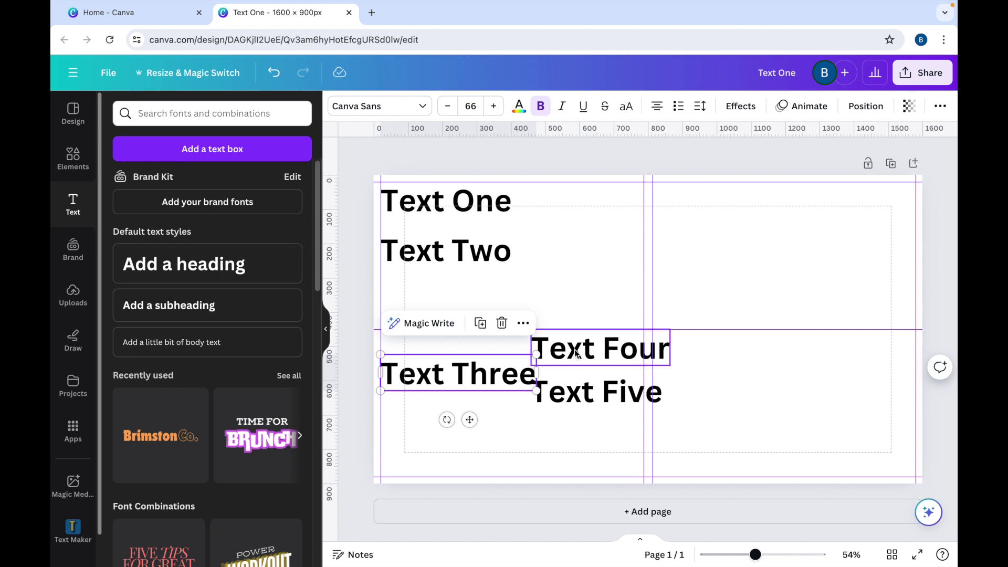
left_click_drag(576, 353, 699, 203)
left_click(605, 417)
mouse_move(605, 417)
left_mouse_down()
mouse_move(727, 417)
mouse_move(753, 447)
mouse_move(720, 444)
left_mouse_up()
left_click(813, 369)
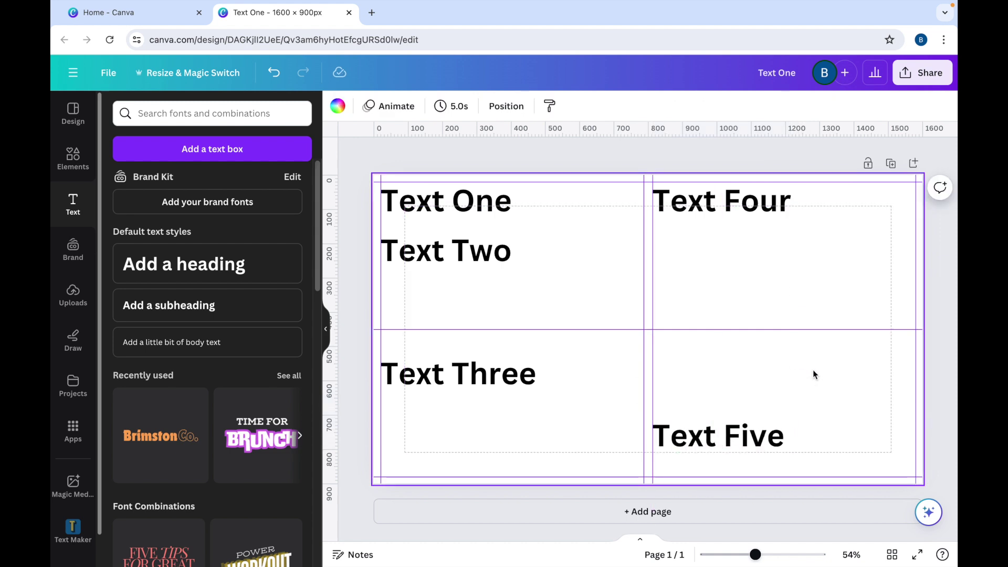